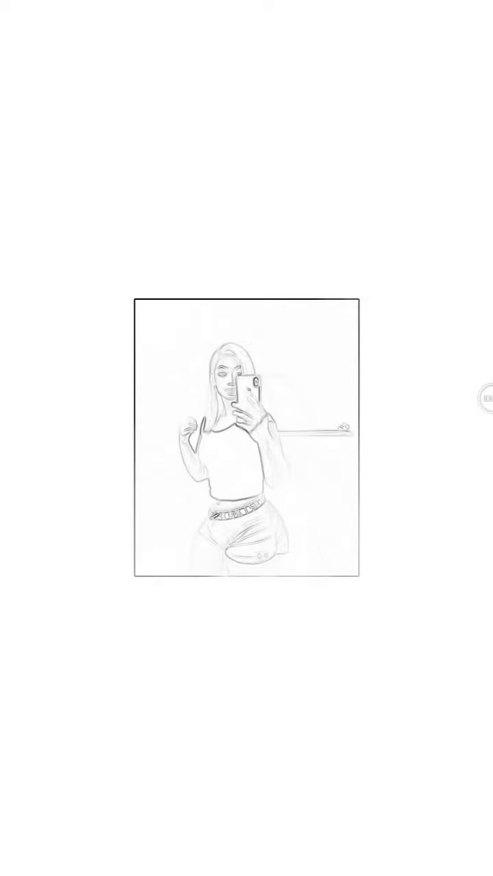
key("XF86AudioRaiseVolume")
key("XF86AudioRaiseVolume")
key("XF86AudioRaiseVolume")
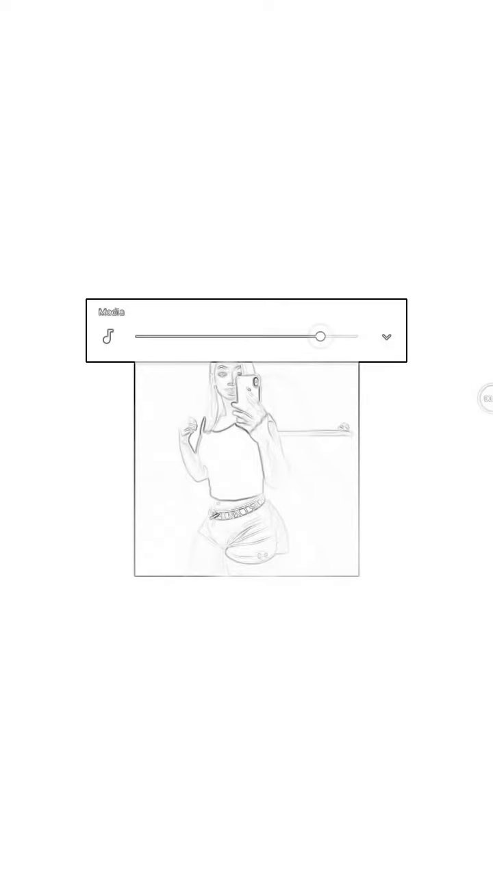
key("XF86AudioRaiseVolume")
key("XF86AudioRaiseVolume")
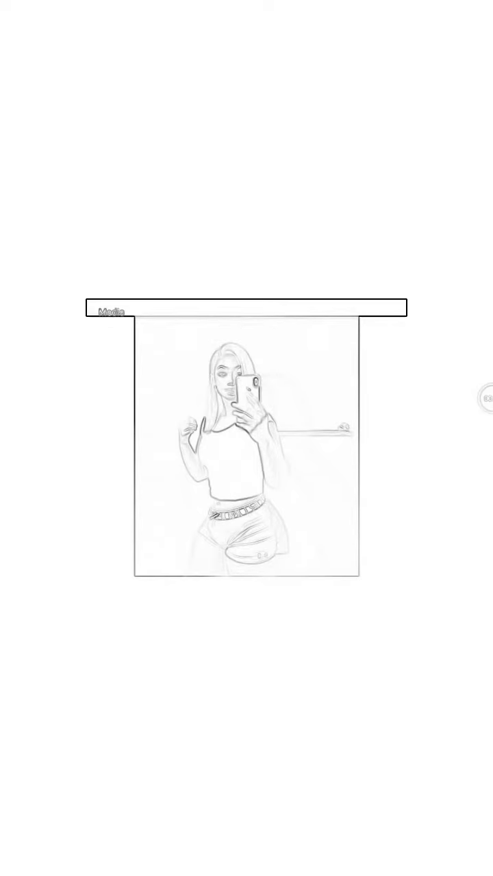